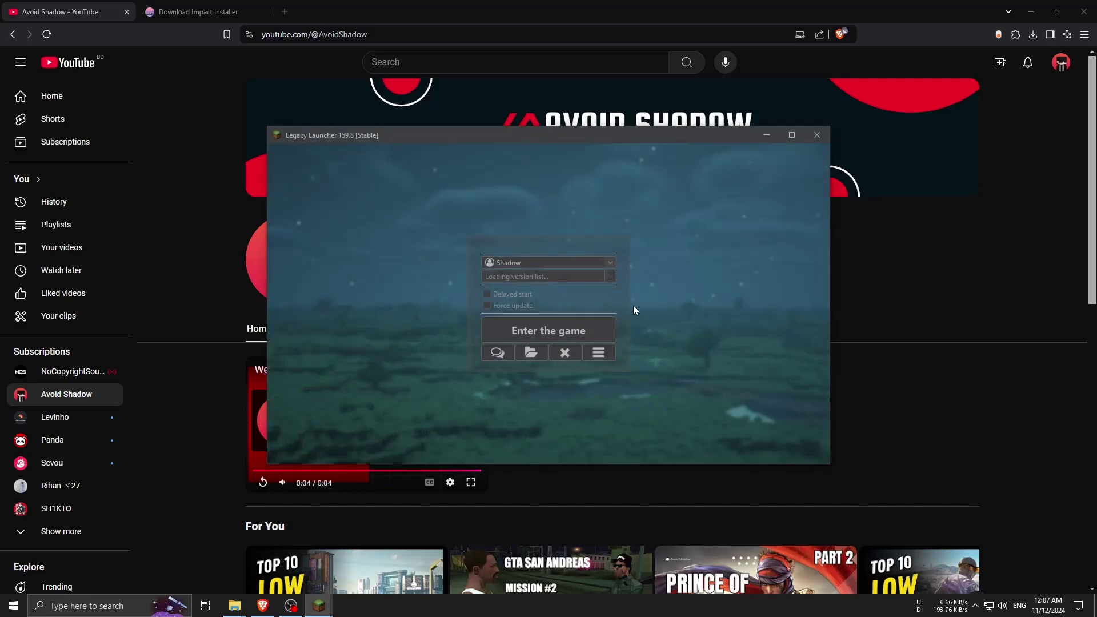
- Pick version 1.12.2-Impact_4.9.1 from the version list and enter the game
click(608, 277)
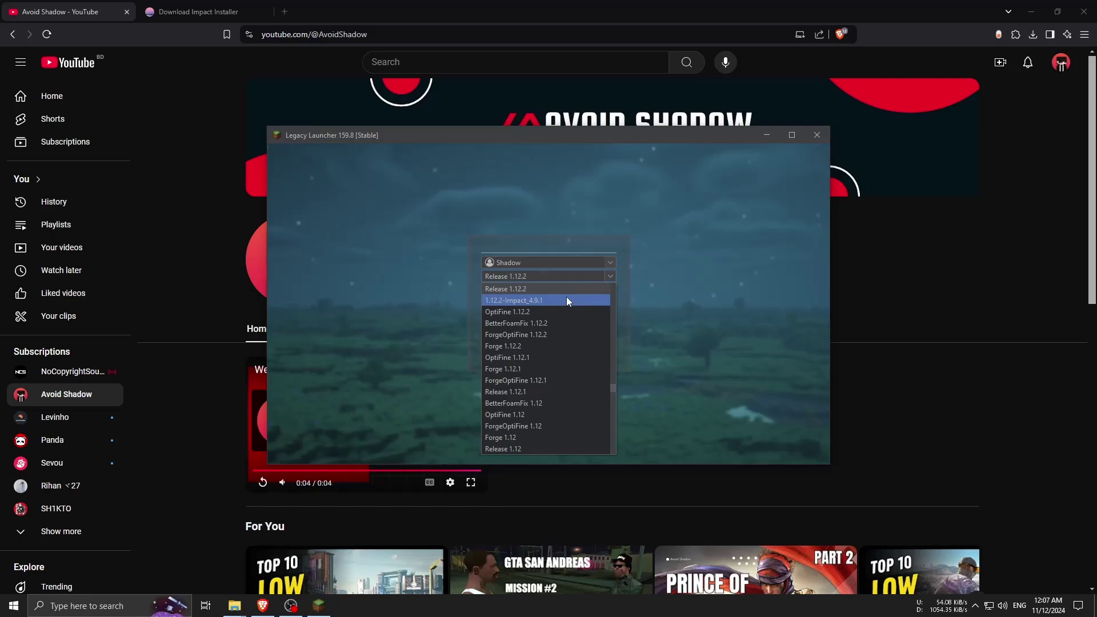
click(520, 301)
drag(488, 276, 554, 276)
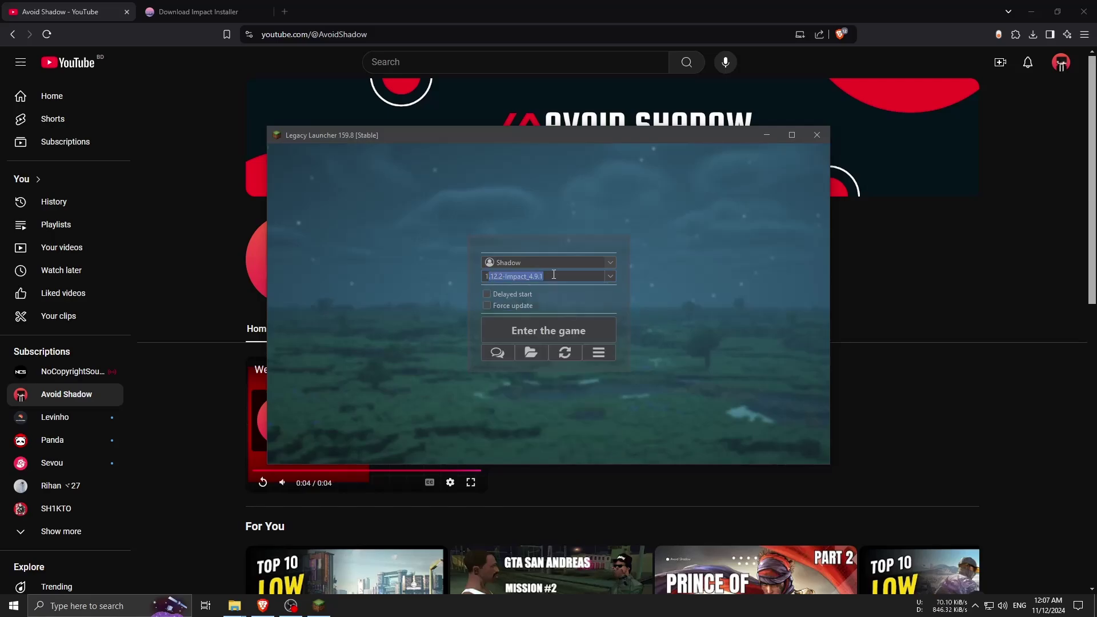
click(531, 334)
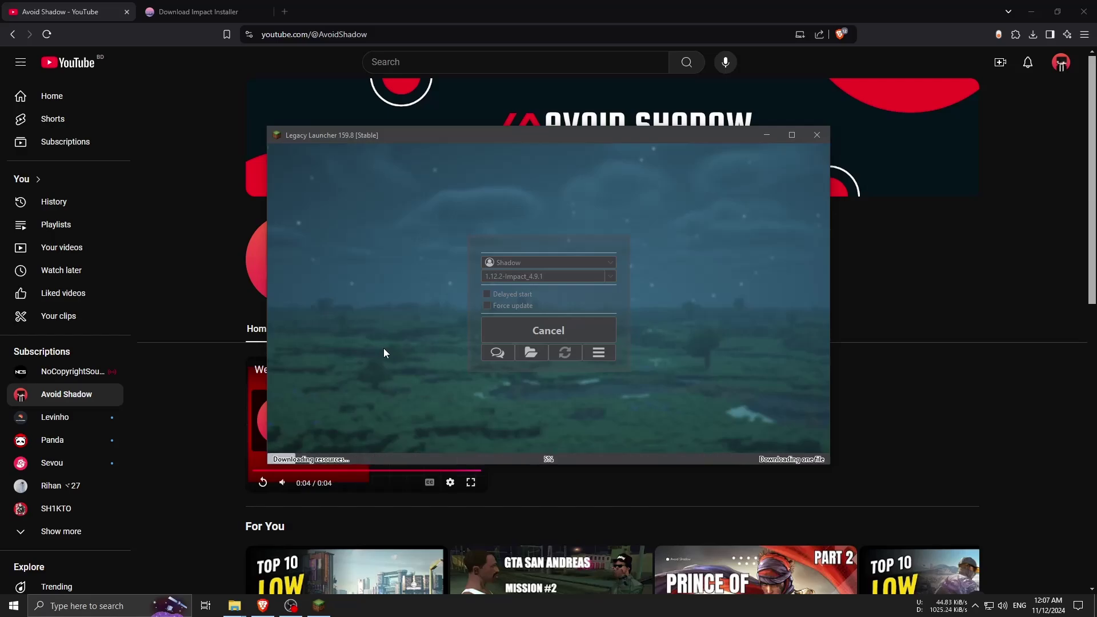
- Move the launcher window aside and switch its version to Release 1.12.2
drag(548, 138, 493, 156)
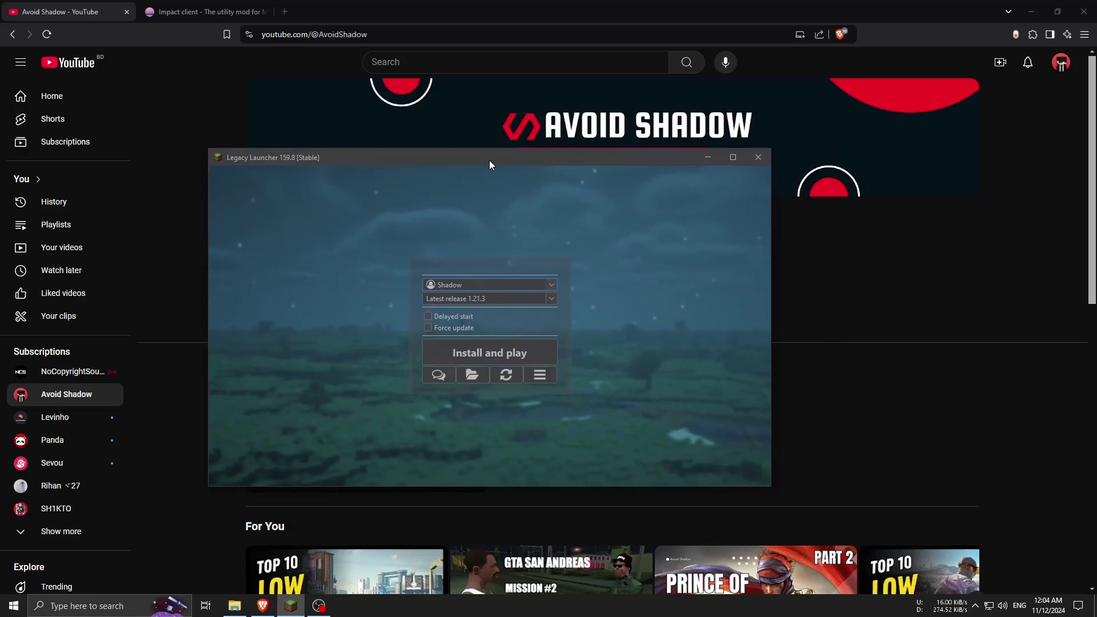
click(554, 294)
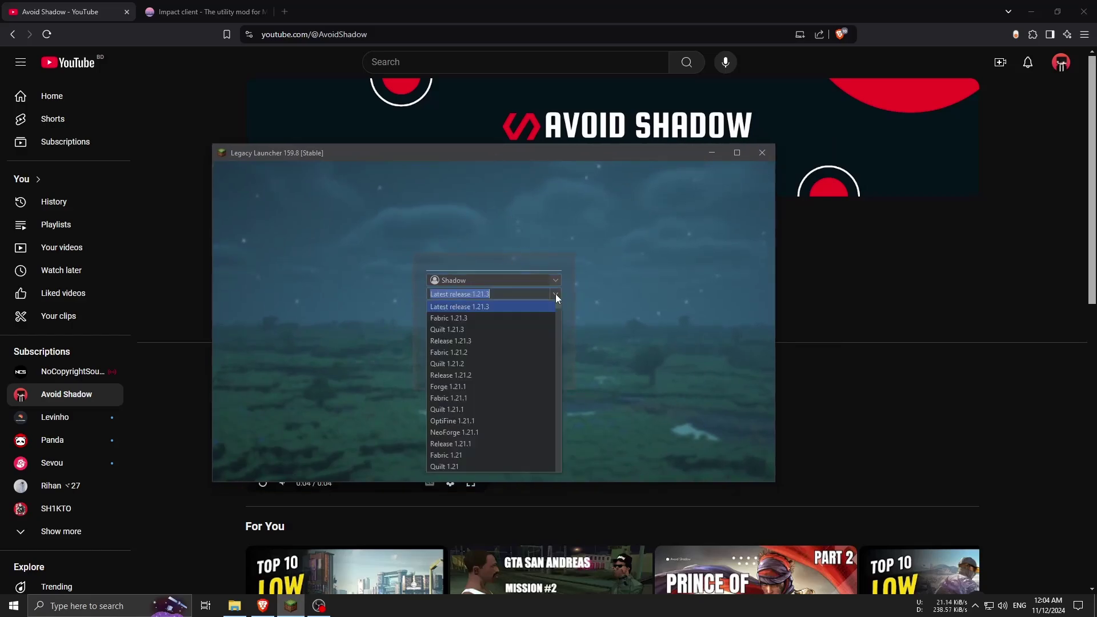
scroll(560, 343, down, 10)
drag(562, 375, 562, 405)
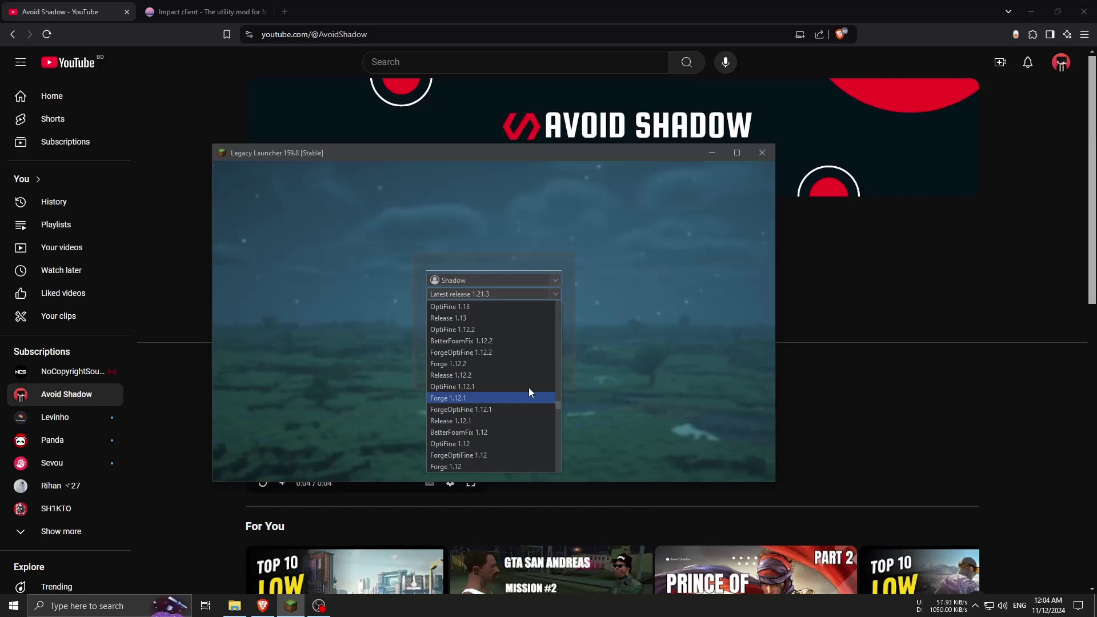
click(467, 376)
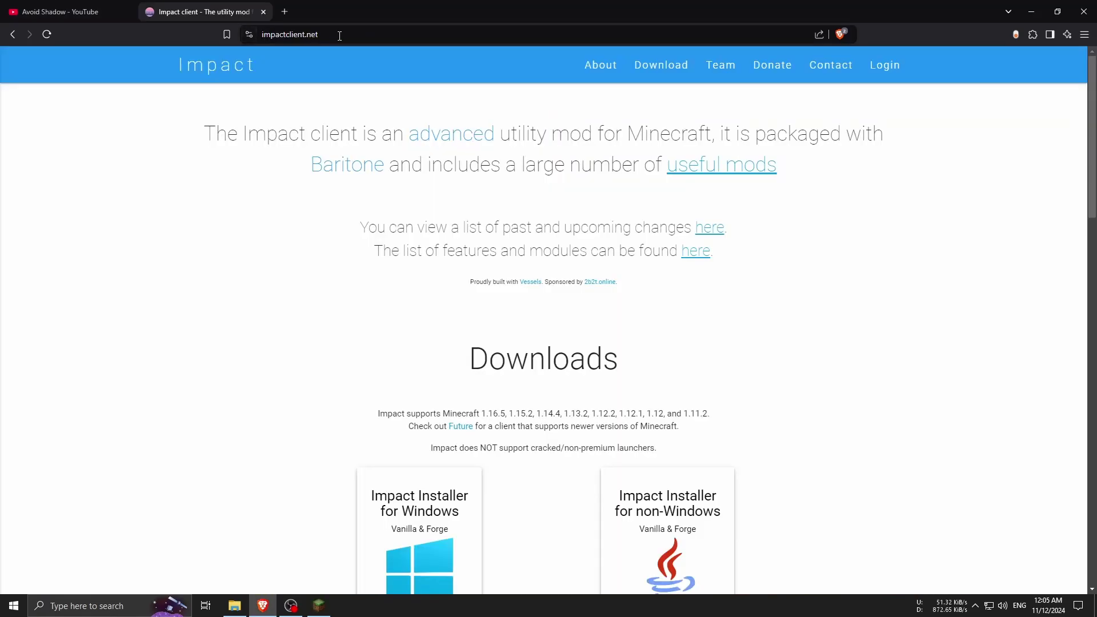
- Download ImpactInstaller.jar from the non-Windows installer card, retrying the download once
click(338, 35)
click(234, 233)
scroll(235, 233, down, 2)
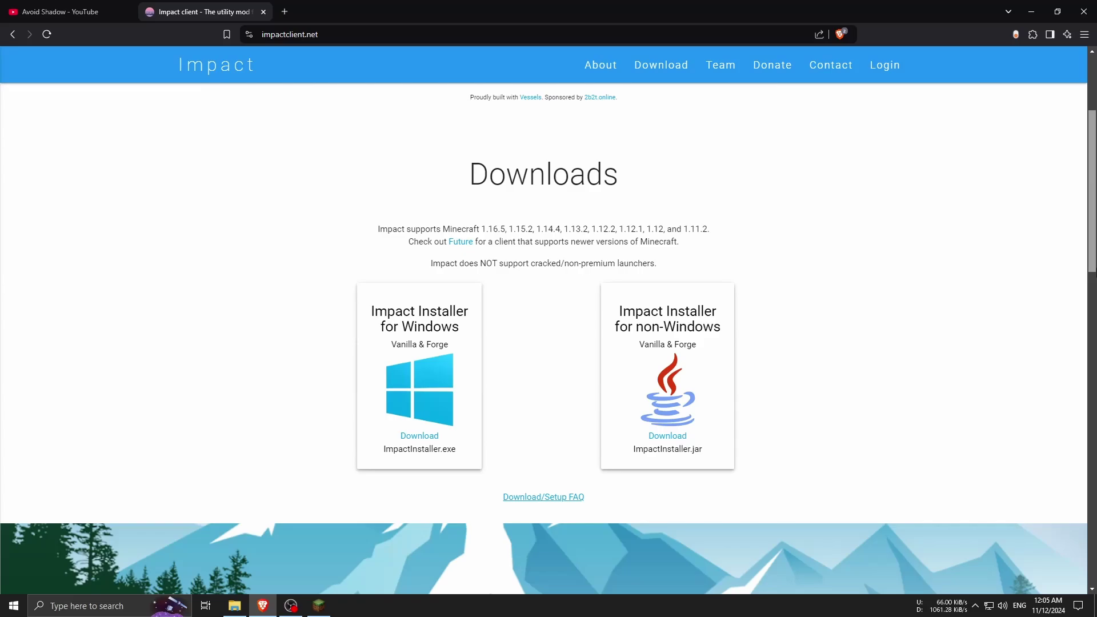
scroll(548, 343, down, 2)
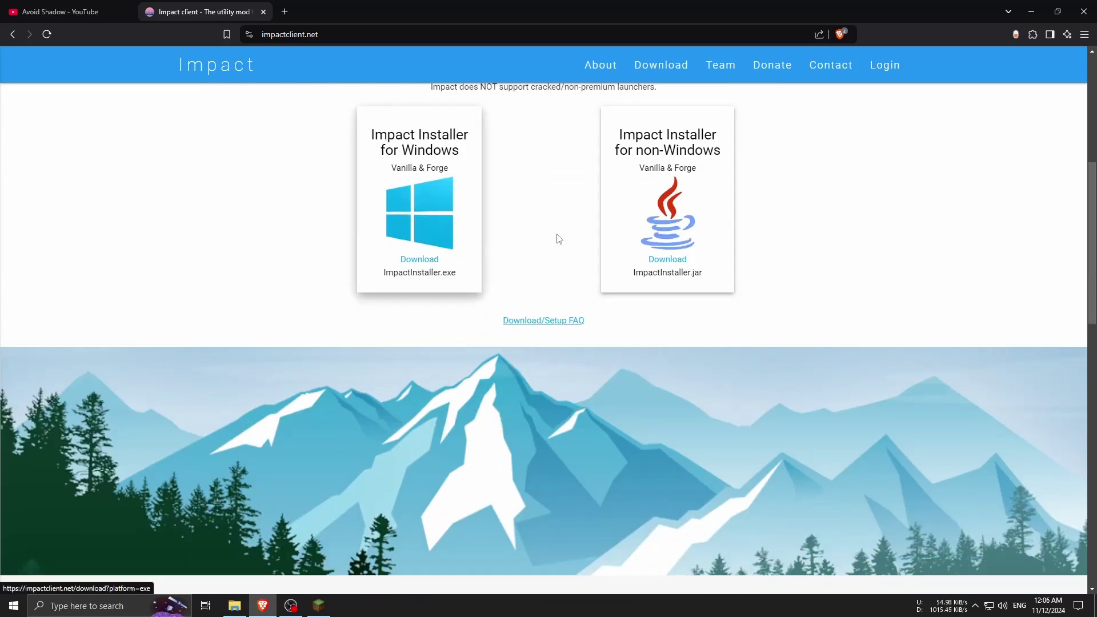
click(694, 204)
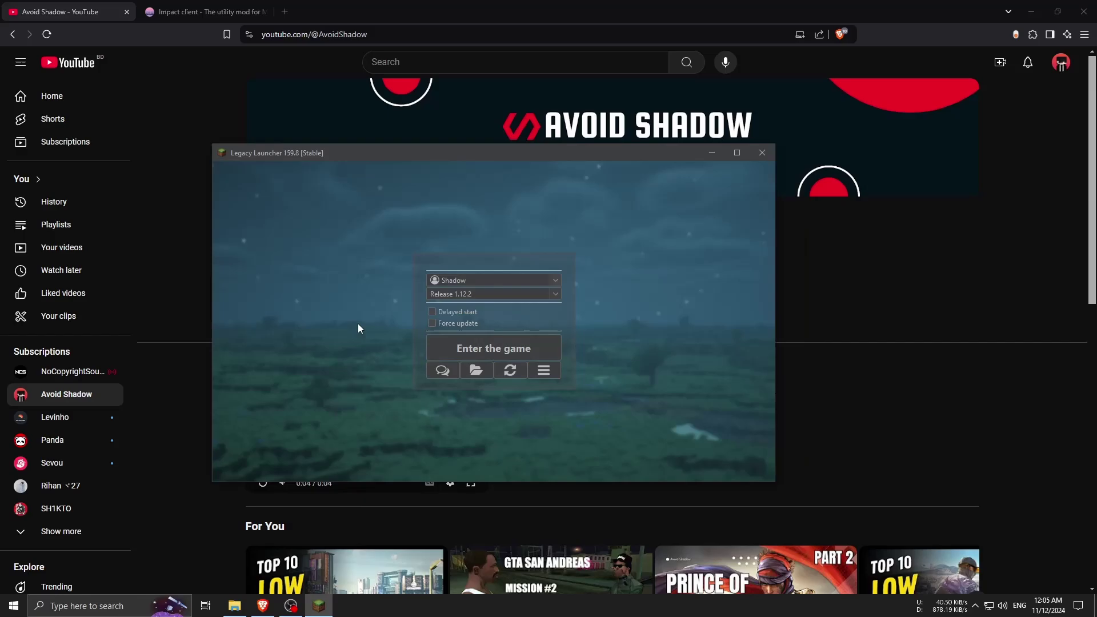
click(148, 7)
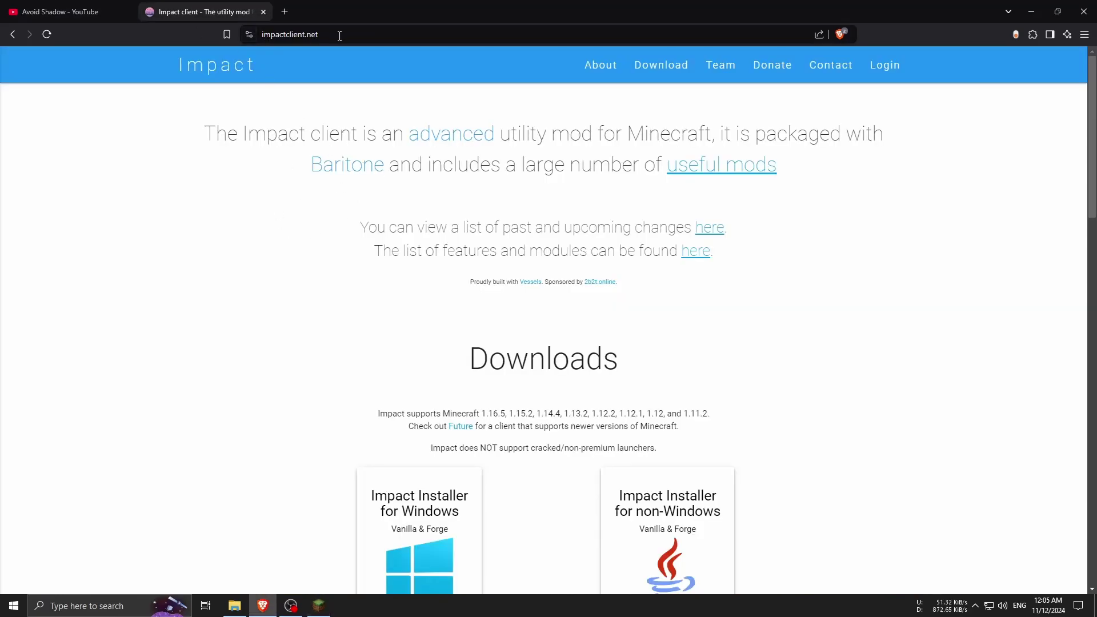
click(290, 34)
click(236, 230)
scroll(548, 343, down, 4)
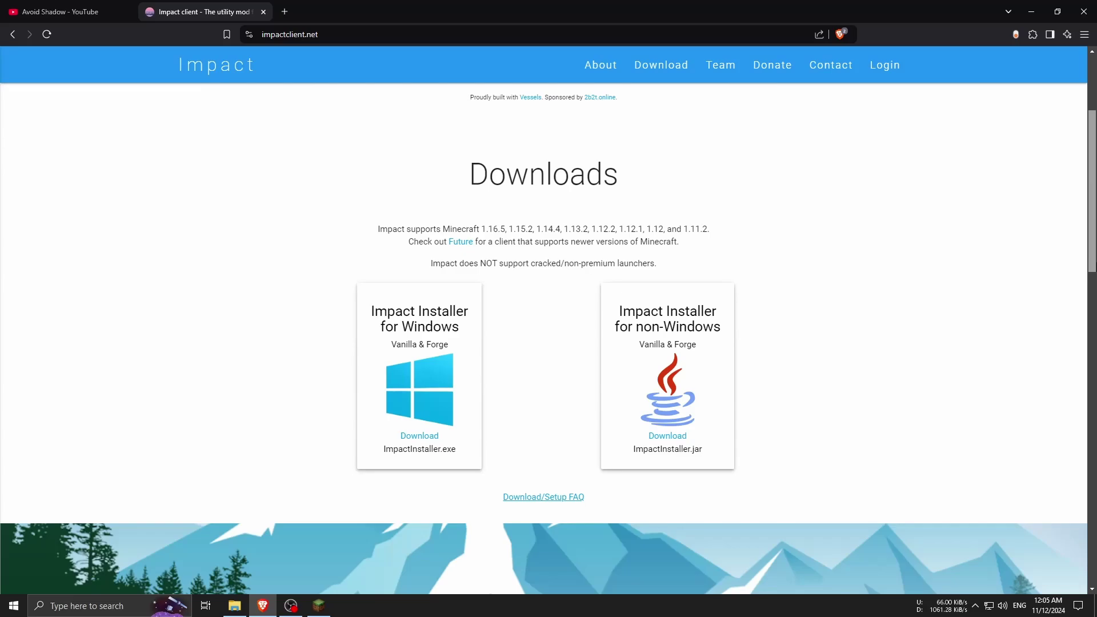
scroll(549, 343, down, 2)
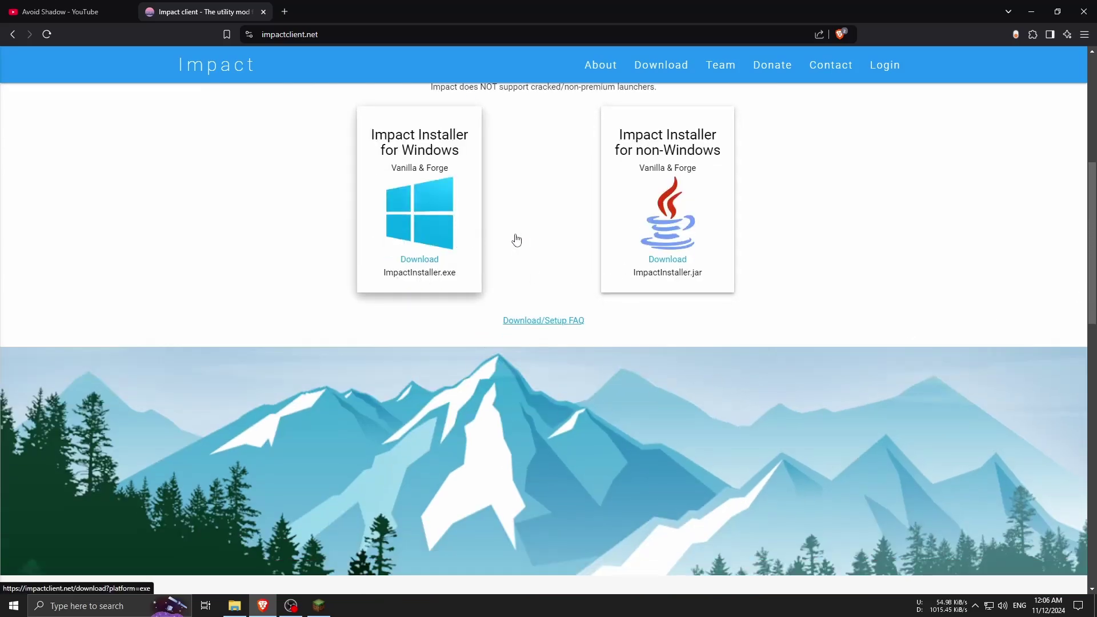
click(695, 204)
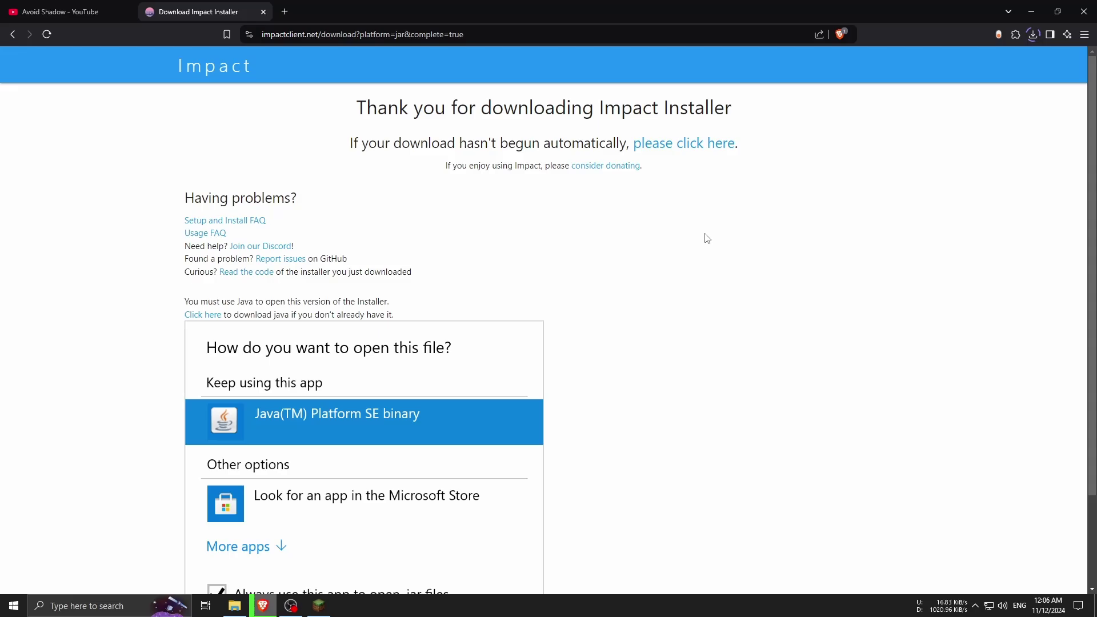
- Open the Downloads\Brave folder containing ImpactInstaller-0.9.5.jar
click(235, 605)
click(148, 241)
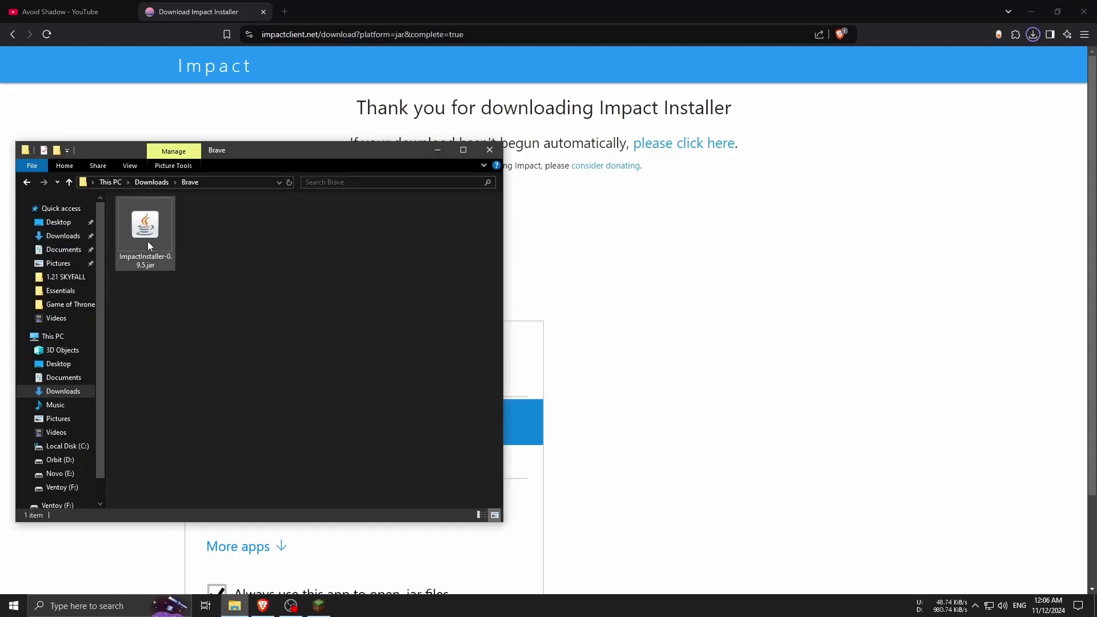
click(229, 287)
drag(194, 315, 124, 250)
click(209, 280)
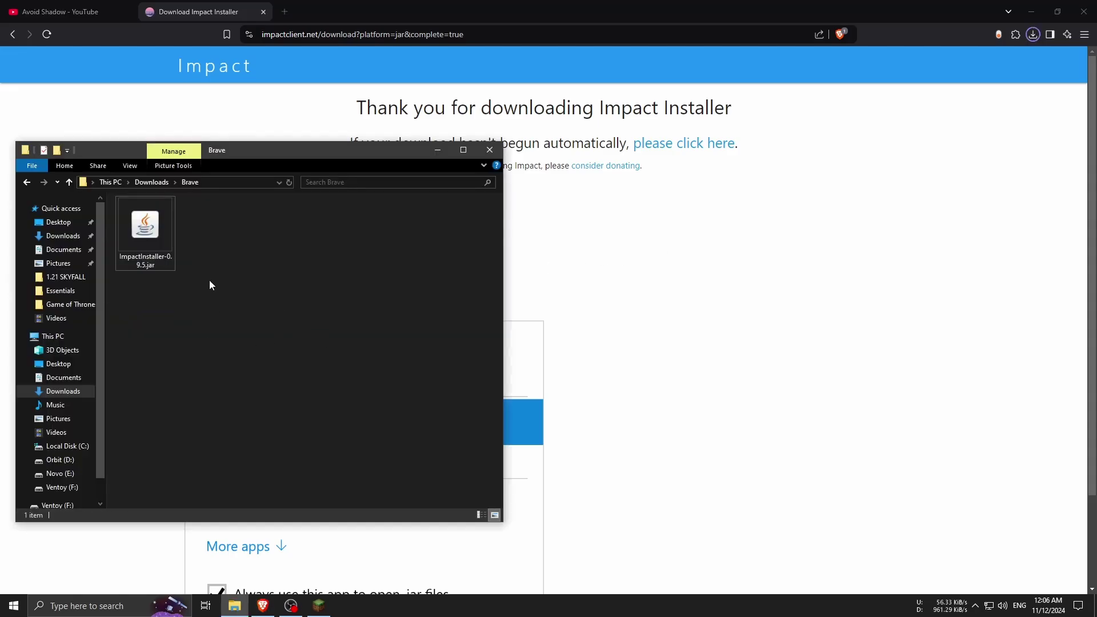
- Copy the launcher's Minecraft root folder path, close that folder, and reselect the installer jar
click(319, 606)
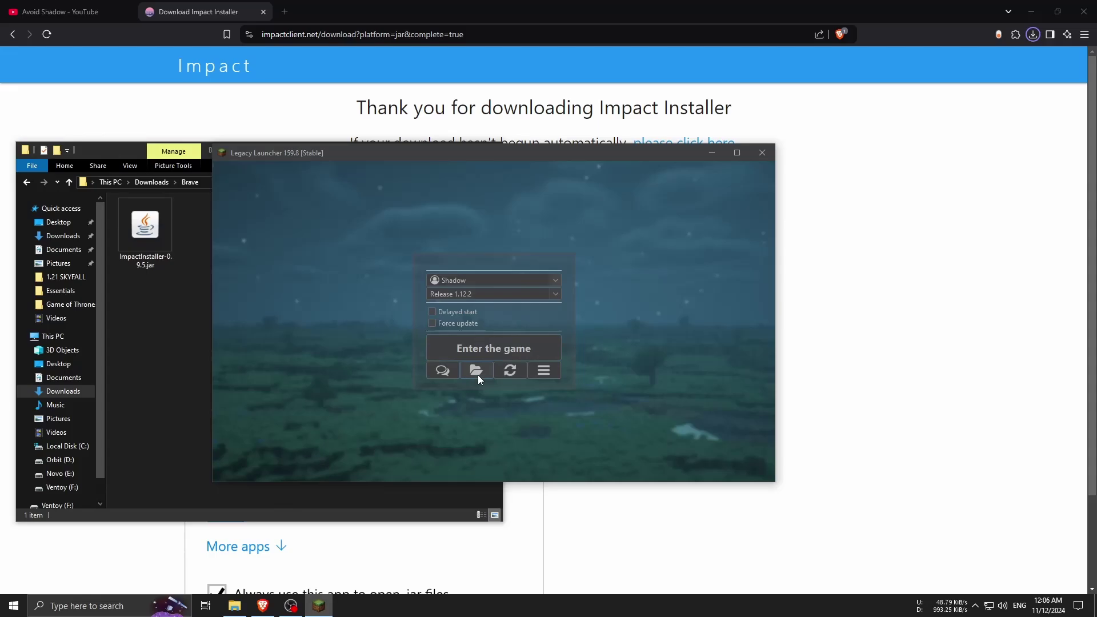
click(478, 372)
click(512, 401)
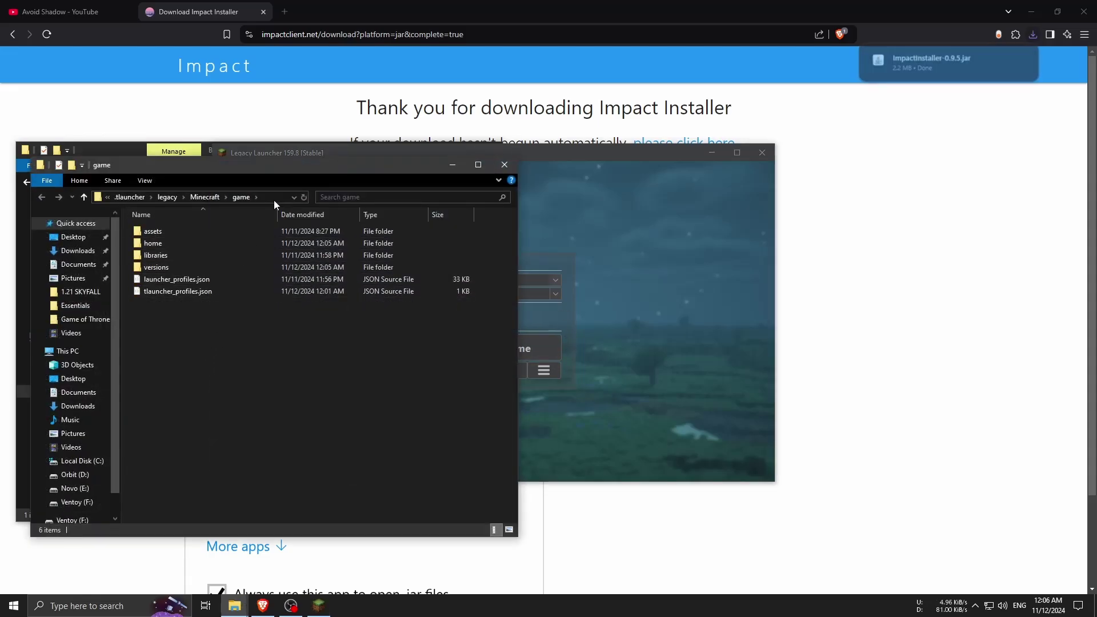
click(273, 197)
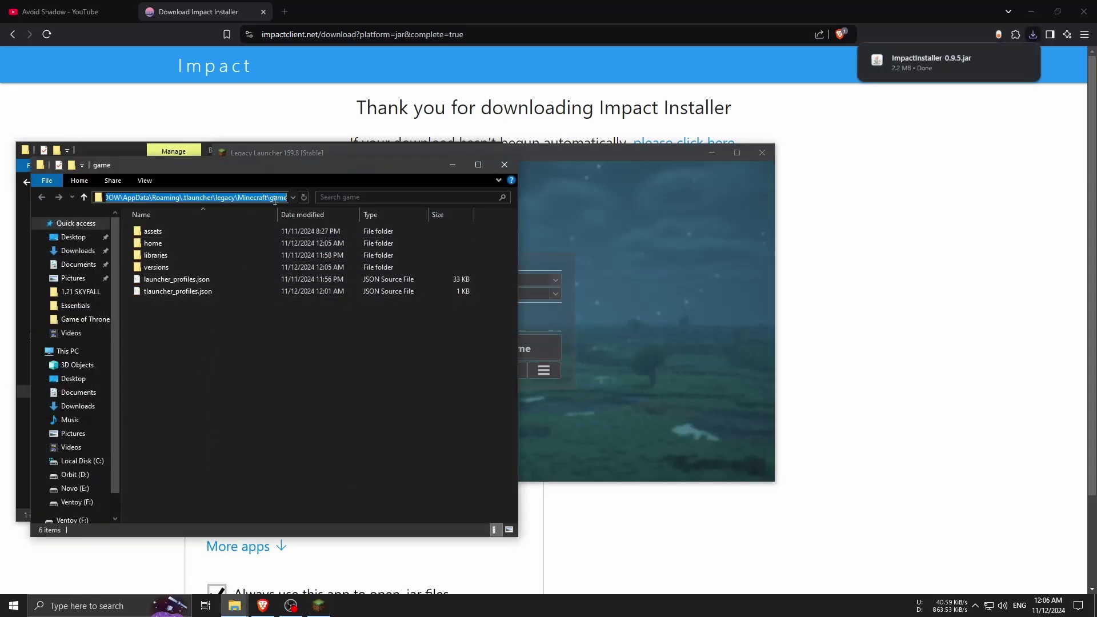
right_click(245, 200)
click(281, 230)
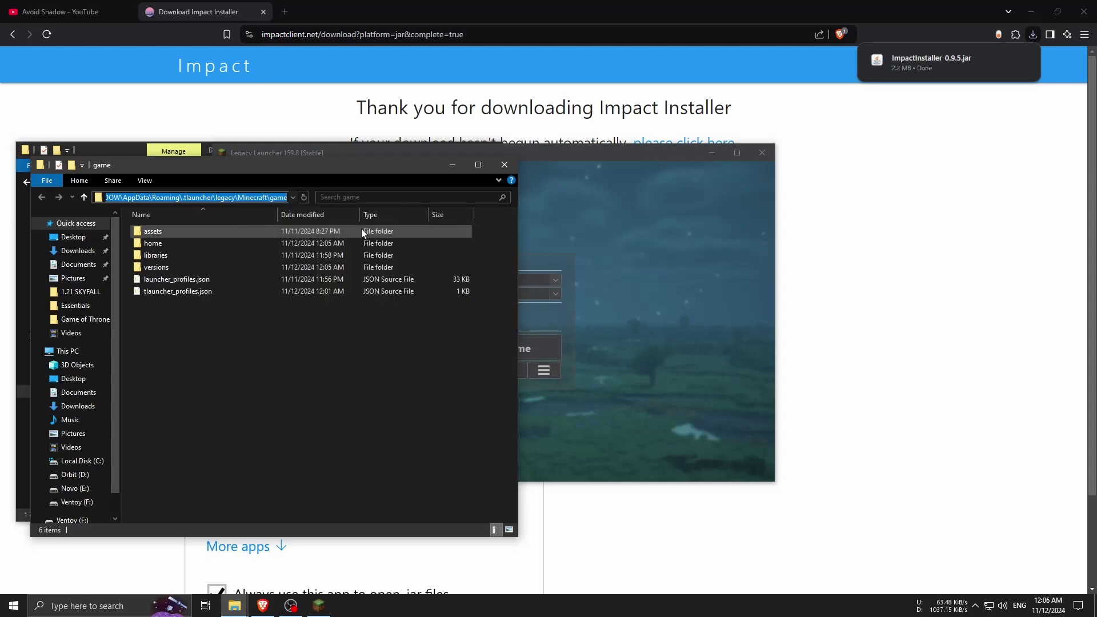
click(503, 165)
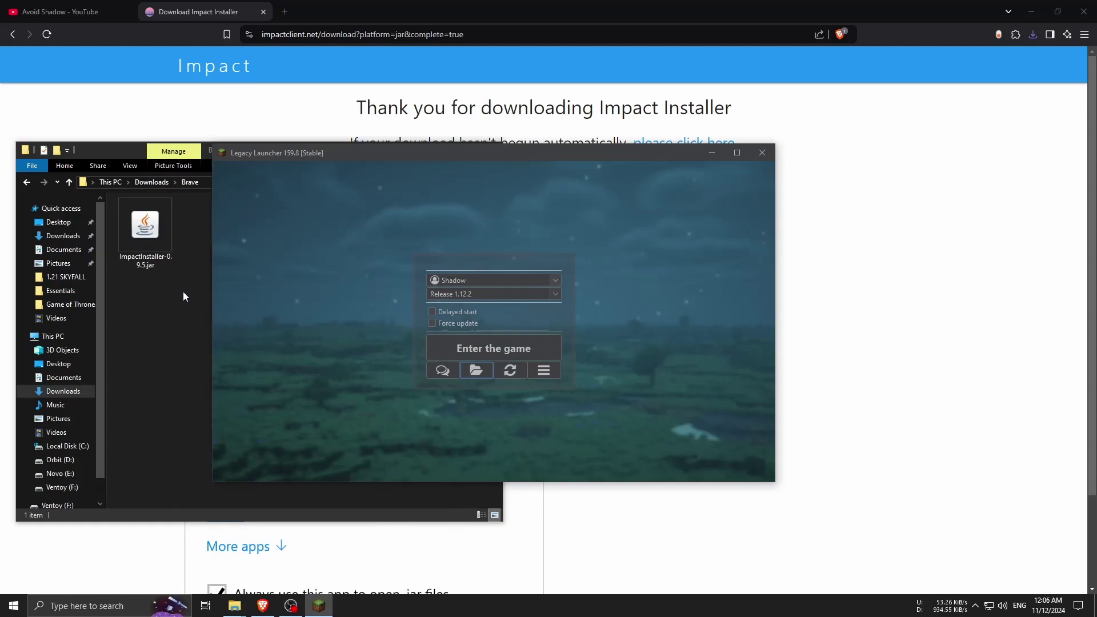
click(145, 236)
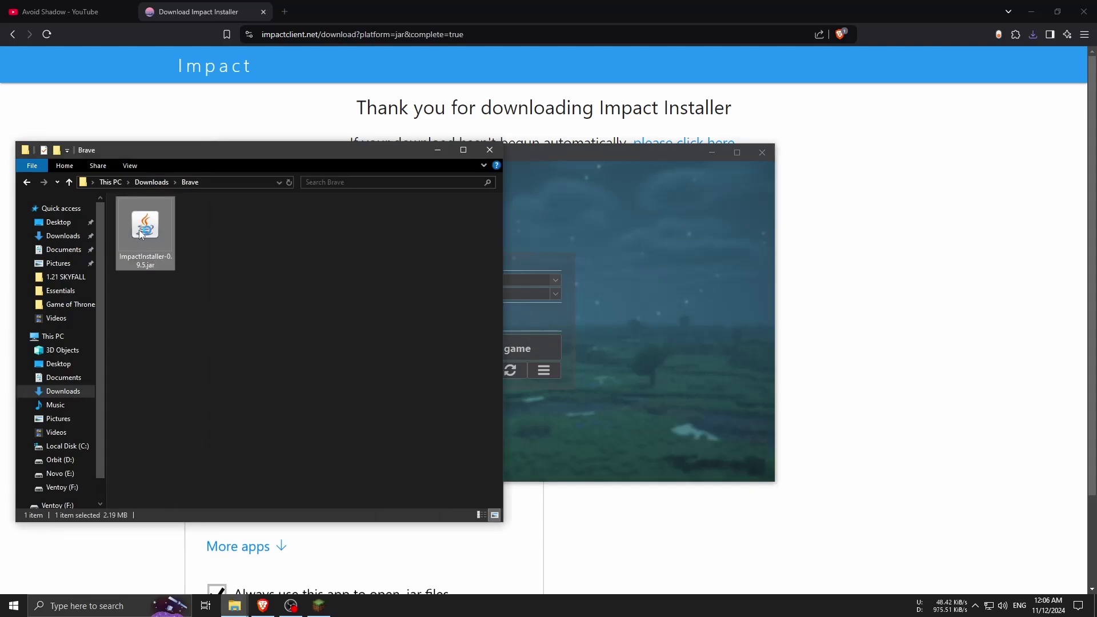
- Run the Impact Installer jar and paste the legacy game folder as launcher directory
double_click(146, 232)
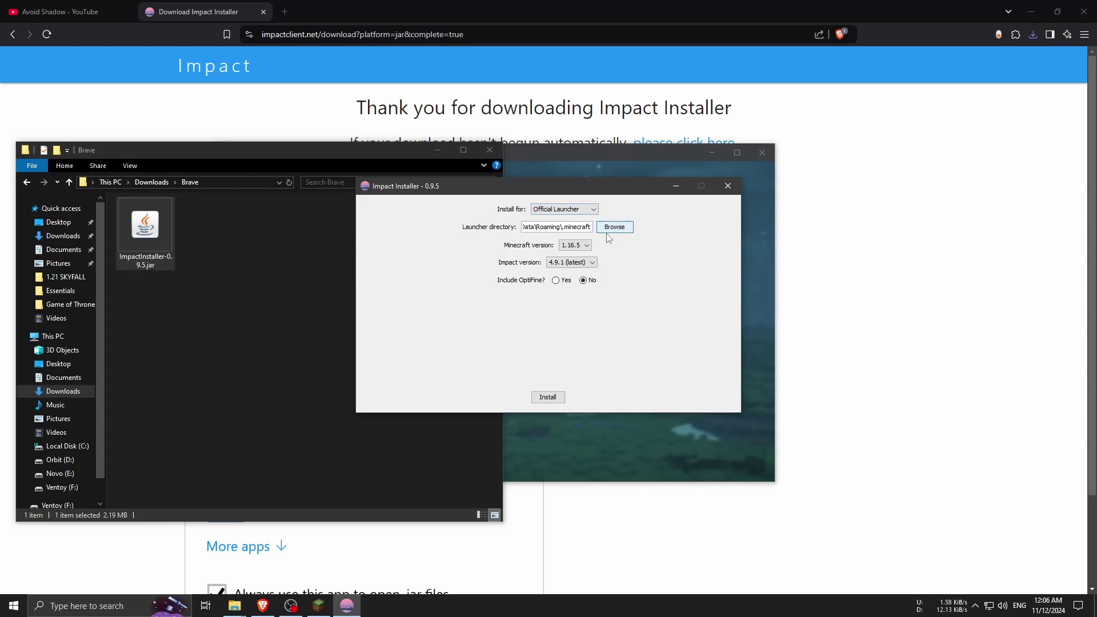
key(ctrl+a)
key(ctrl+v)
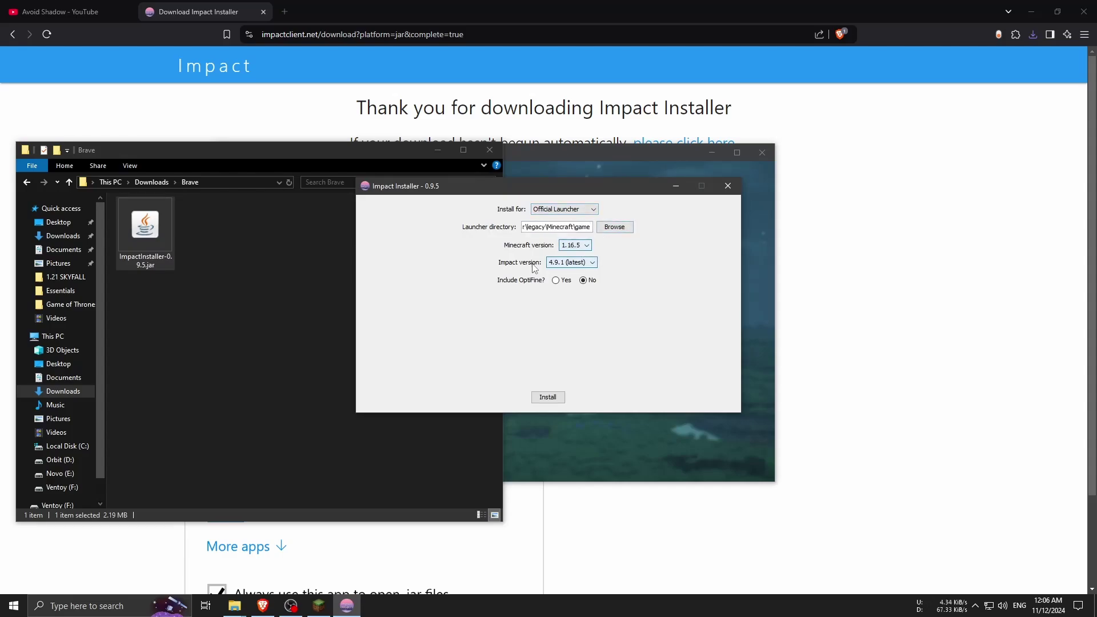
- Set Minecraft version 1.12.2 with OptiFine set to No, re-pasting the game folder path
click(573, 245)
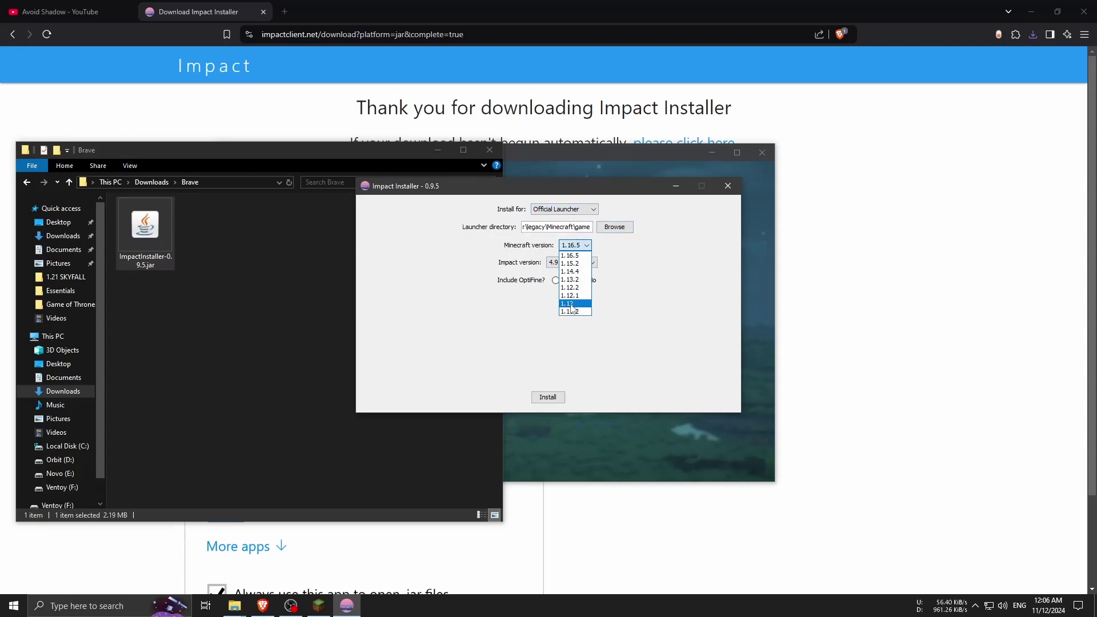
click(570, 288)
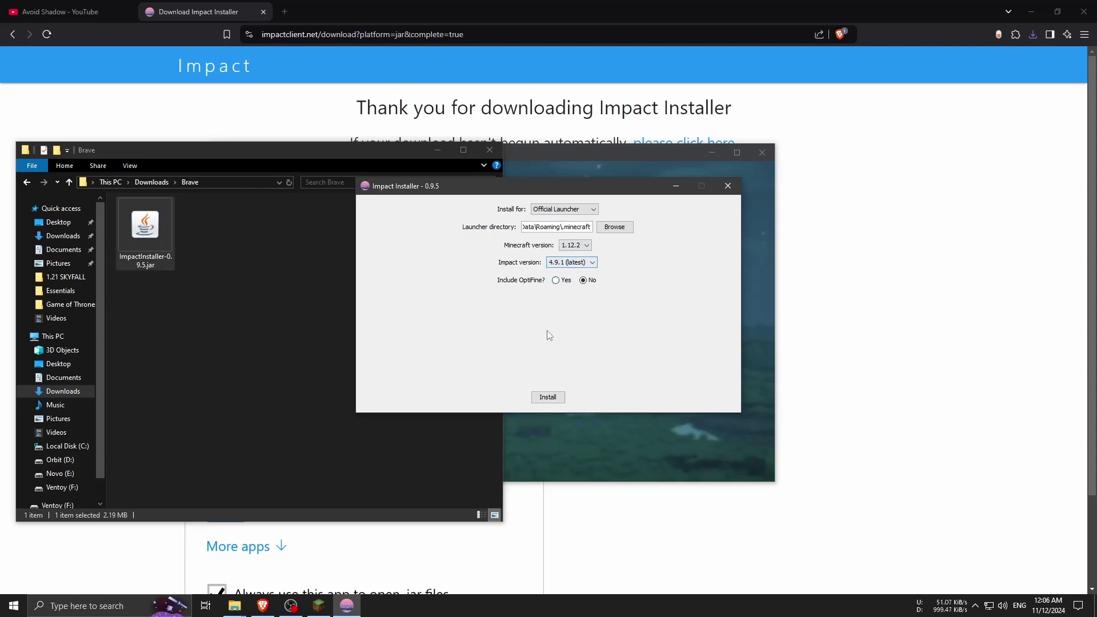
click(557, 280)
click(582, 280)
key(ctrl+v)
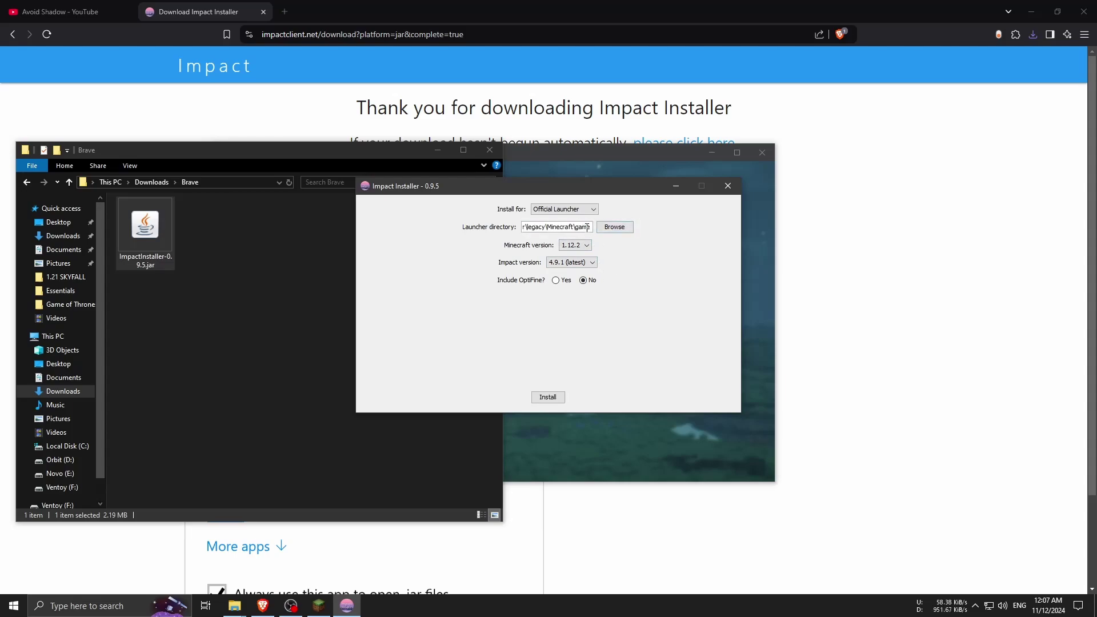
key(ctrl+a)
- Choose the legacy Minecraft game folder as the launcher directory in the folder dialog
click(614, 227)
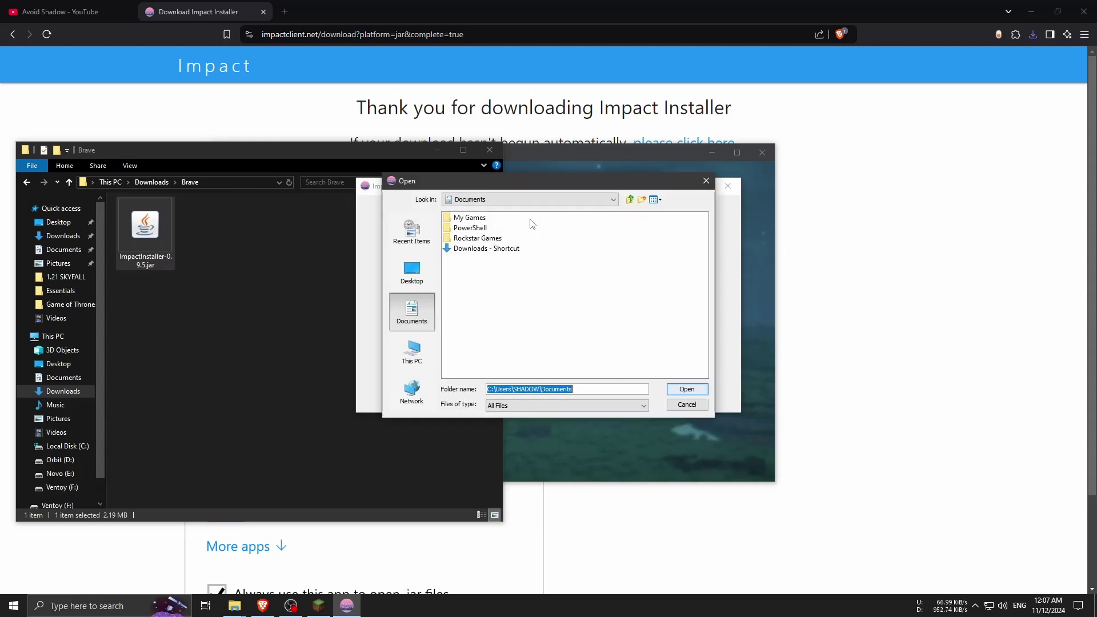
key(ctrl+v)
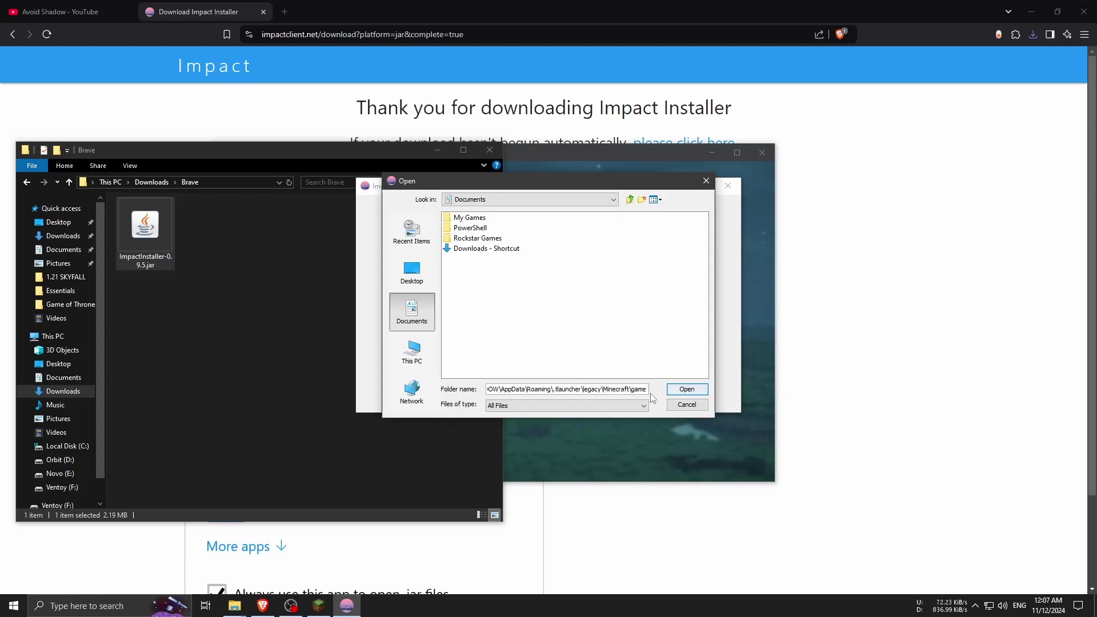
click(685, 389)
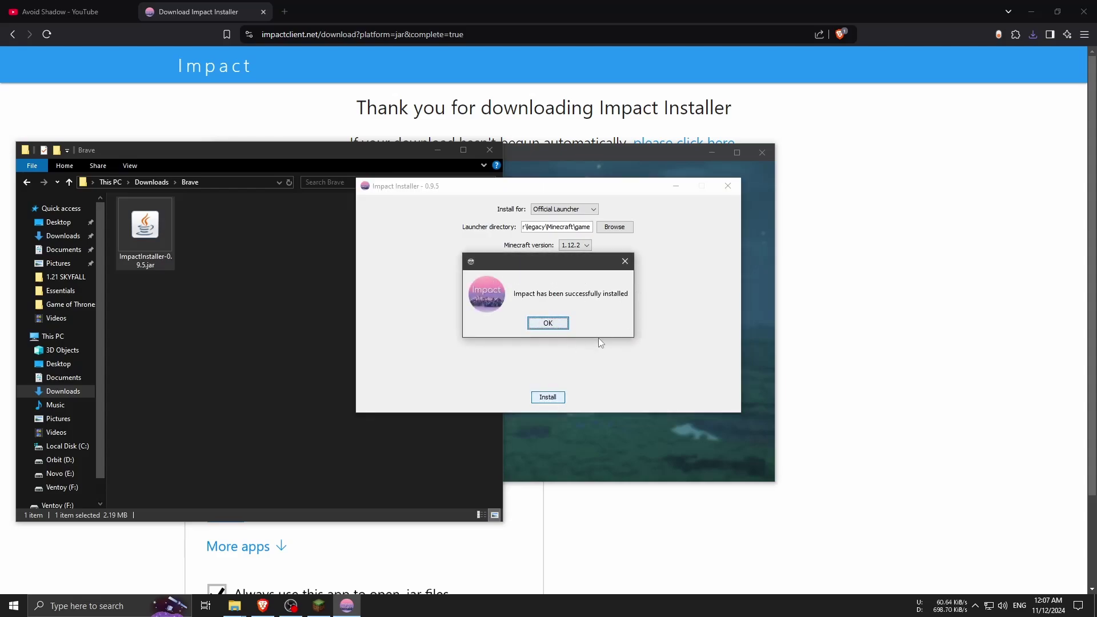
- Dismiss the install success message, close the installer, and return to Legacy Launcher
click(547, 322)
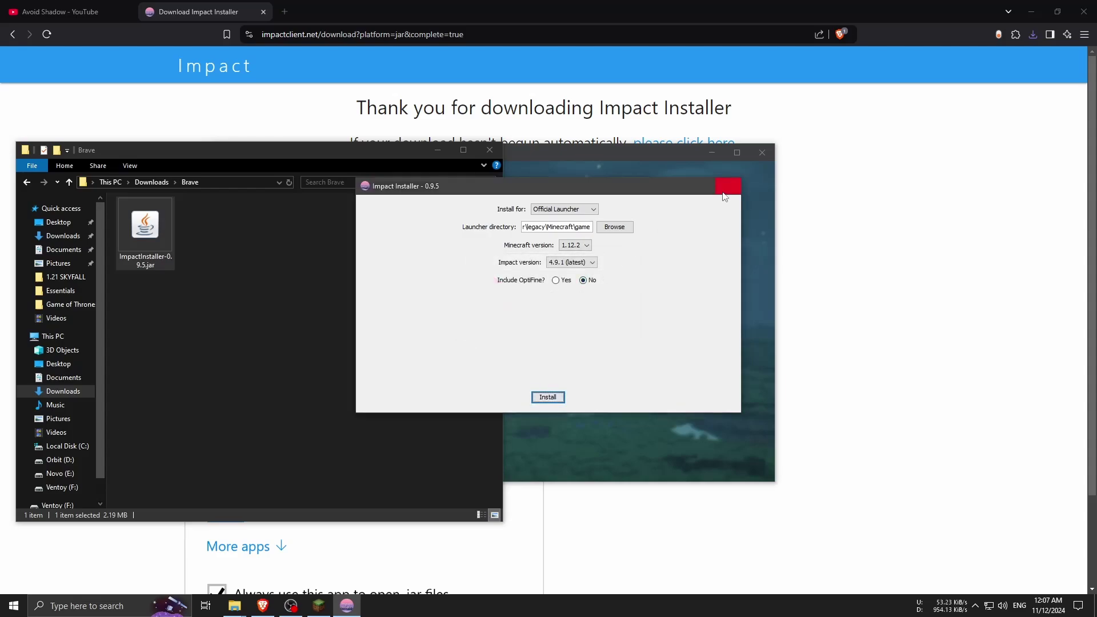
click(727, 186)
click(603, 281)
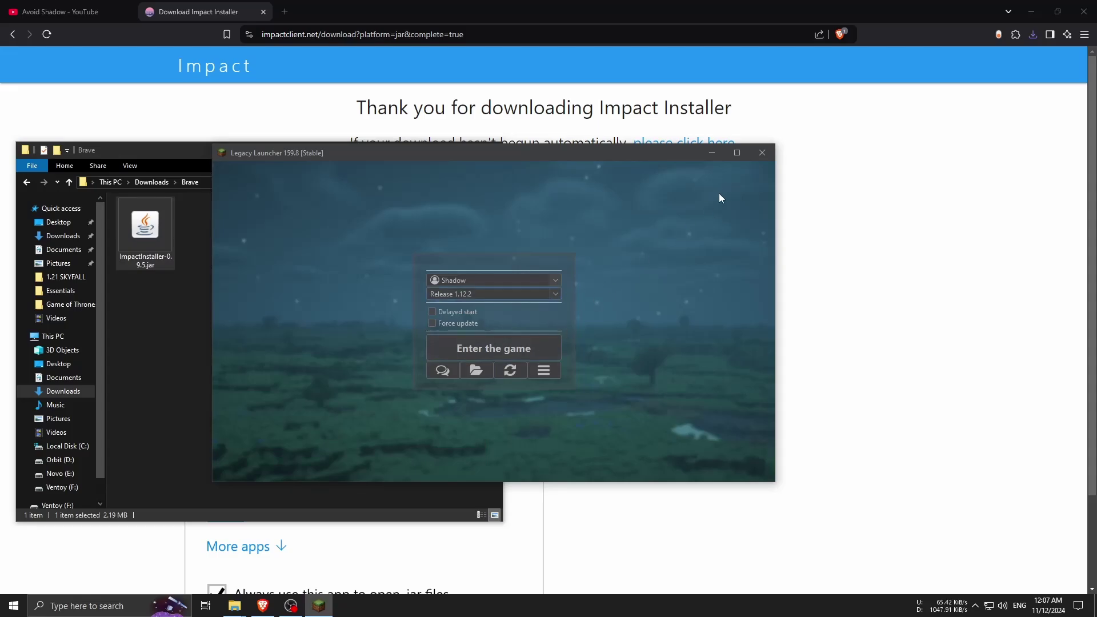
- Choose 1.12.2-Impact_4.9.1 in the version list and enter the game
click(760, 152)
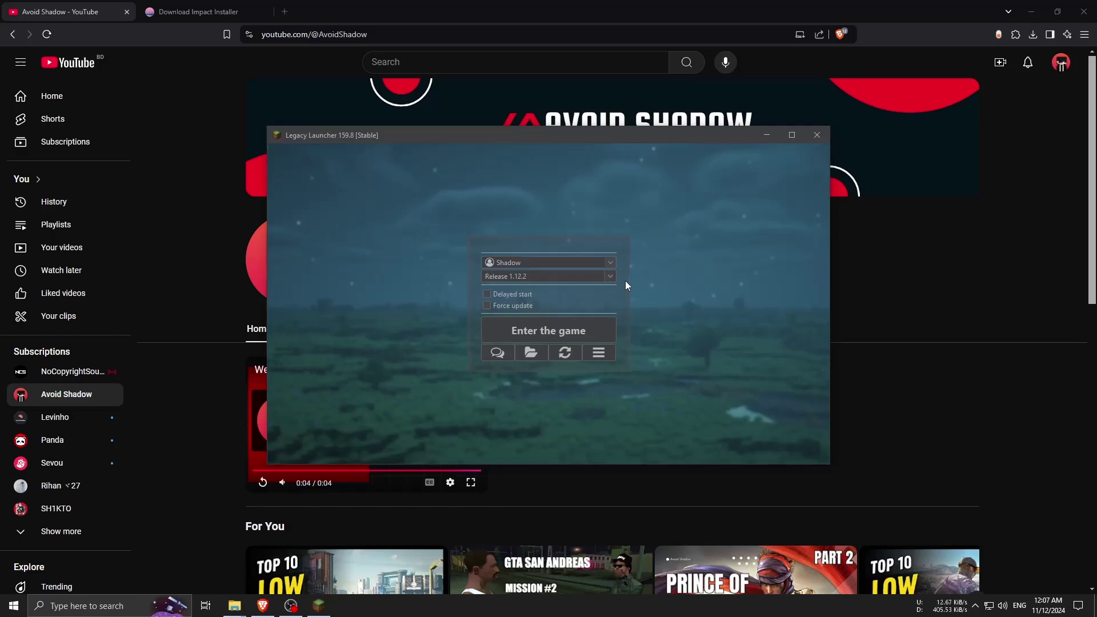
click(607, 277)
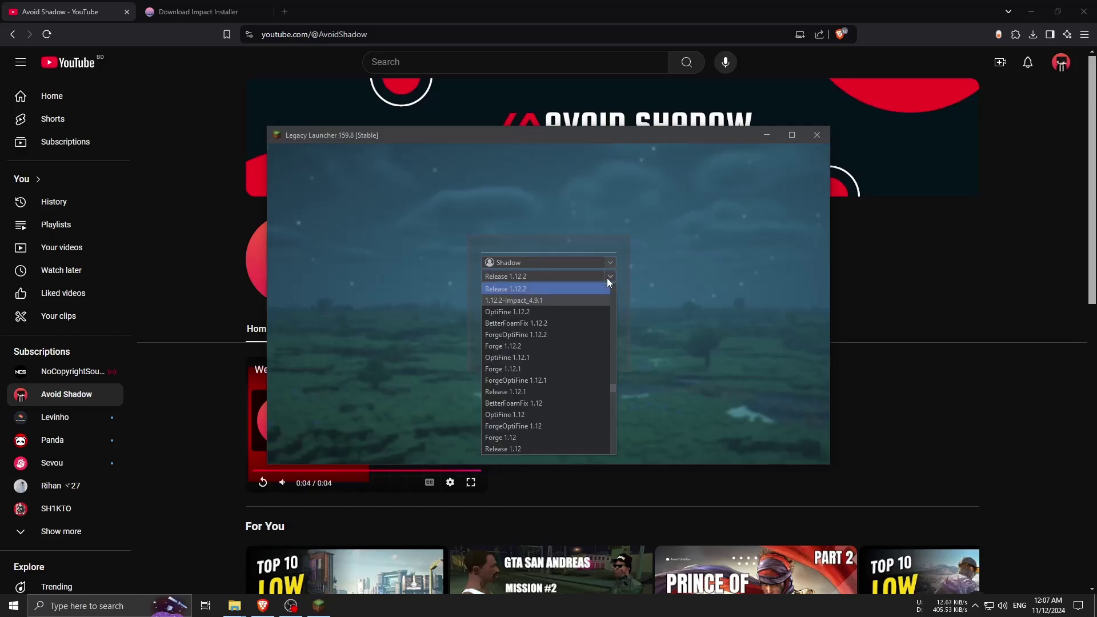
click(514, 299)
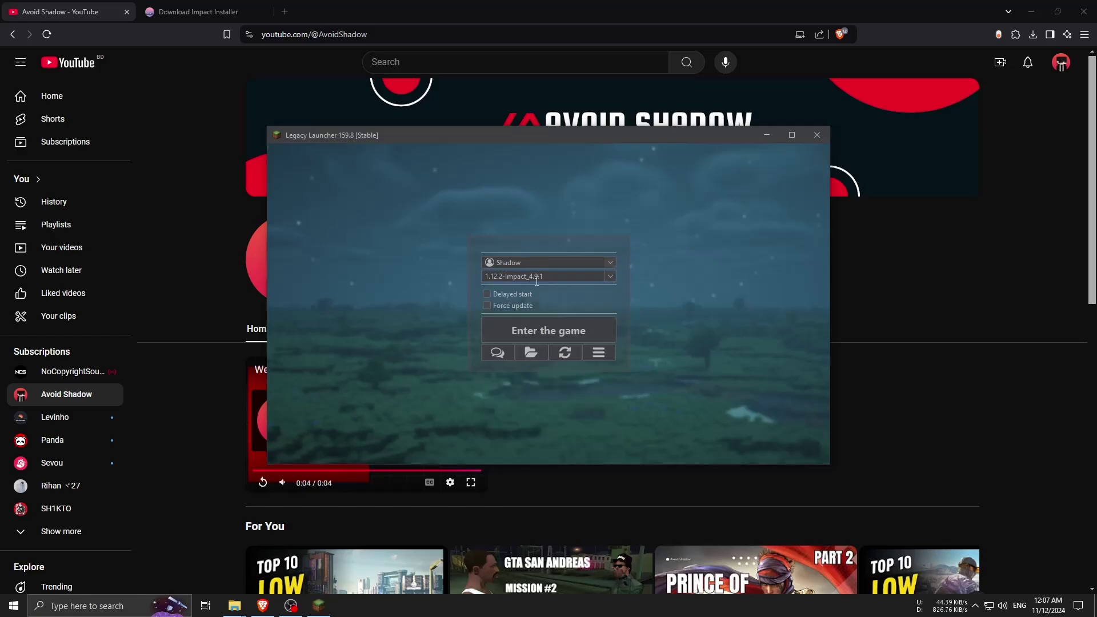
drag(491, 276, 618, 284)
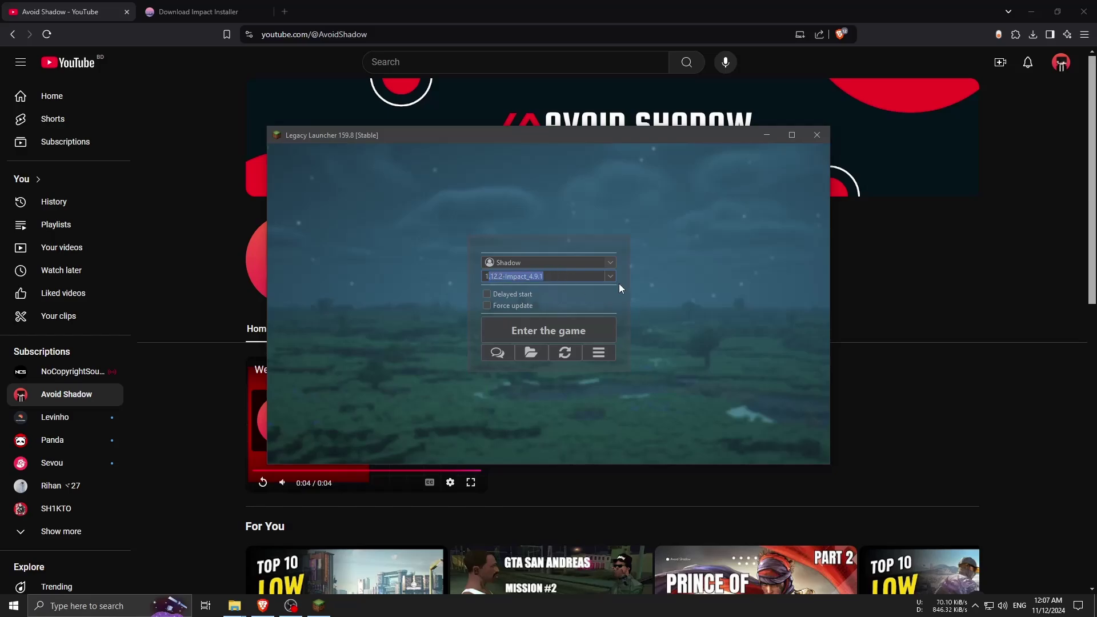
click(532, 334)
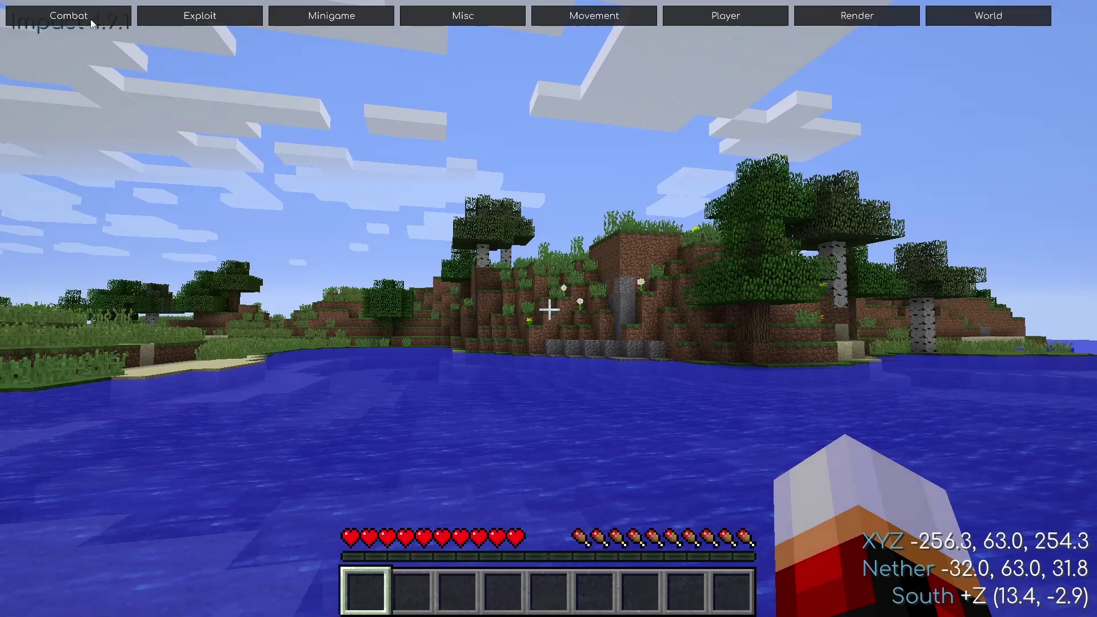
- Expand the Combat, Exploit, Minigame, Misc, Movement, Player, Render and World ClickGUI panels
click(91, 12)
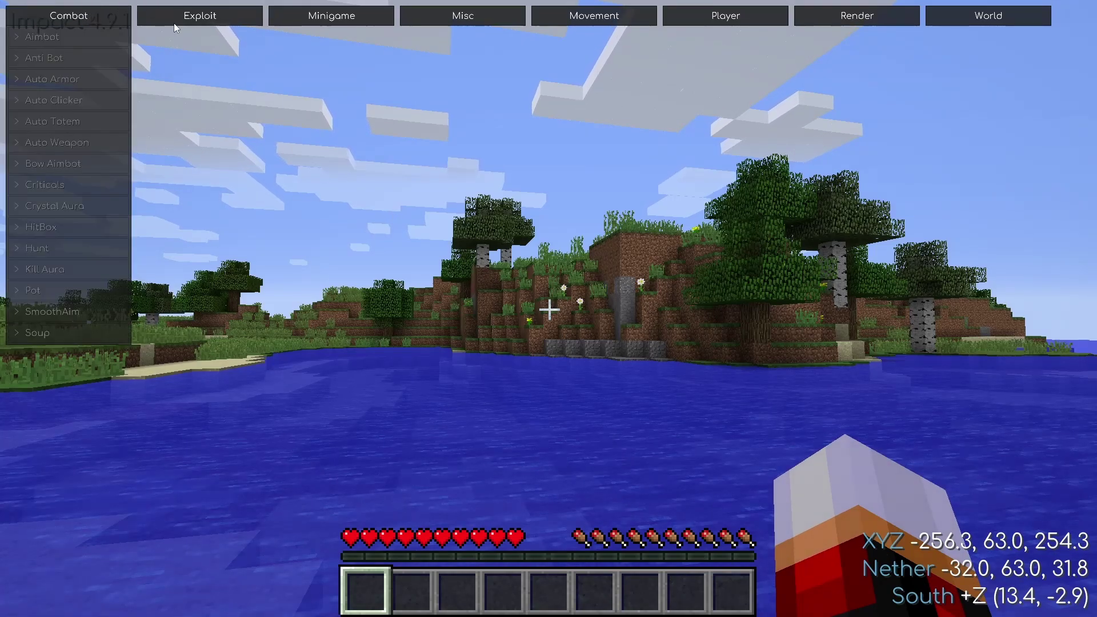
click(173, 19)
click(120, 20)
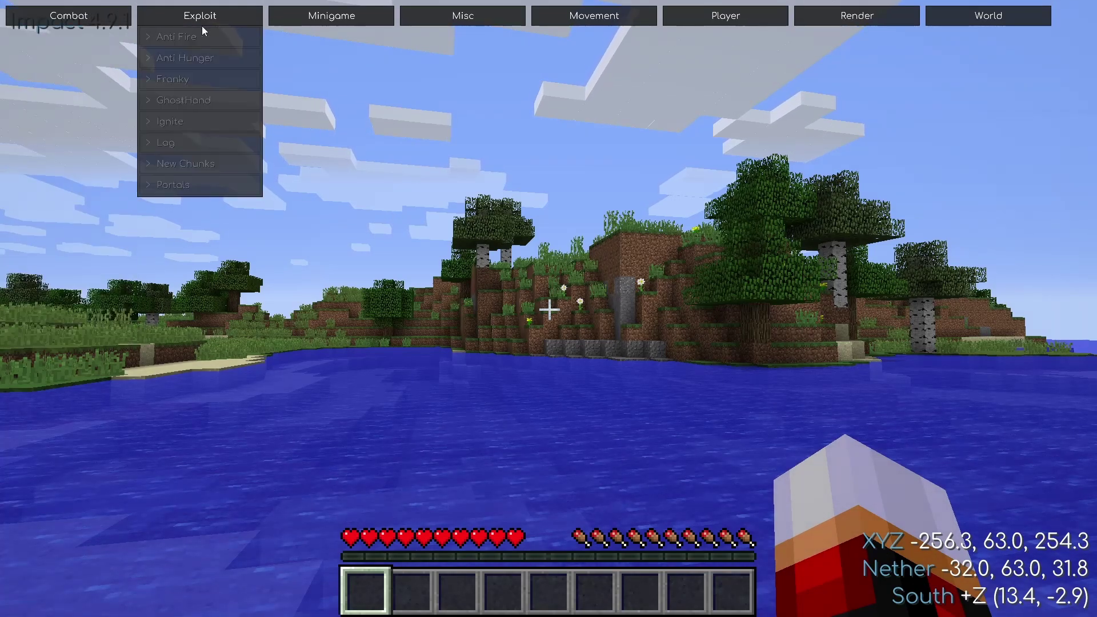
click(363, 19)
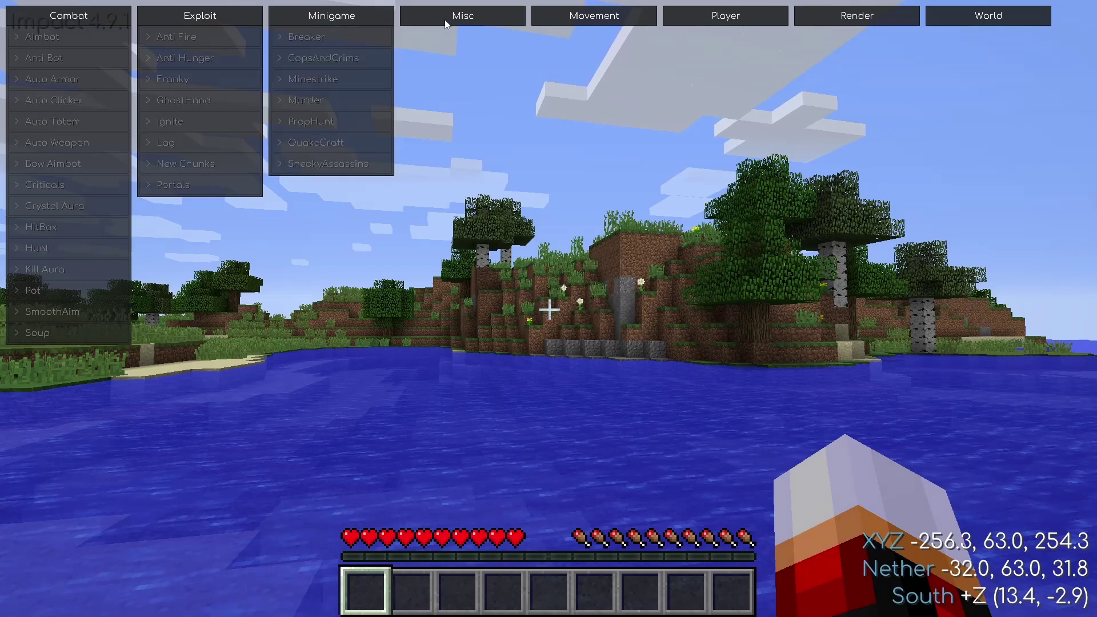
click(524, 23)
click(610, 22)
click(720, 17)
click(736, 17)
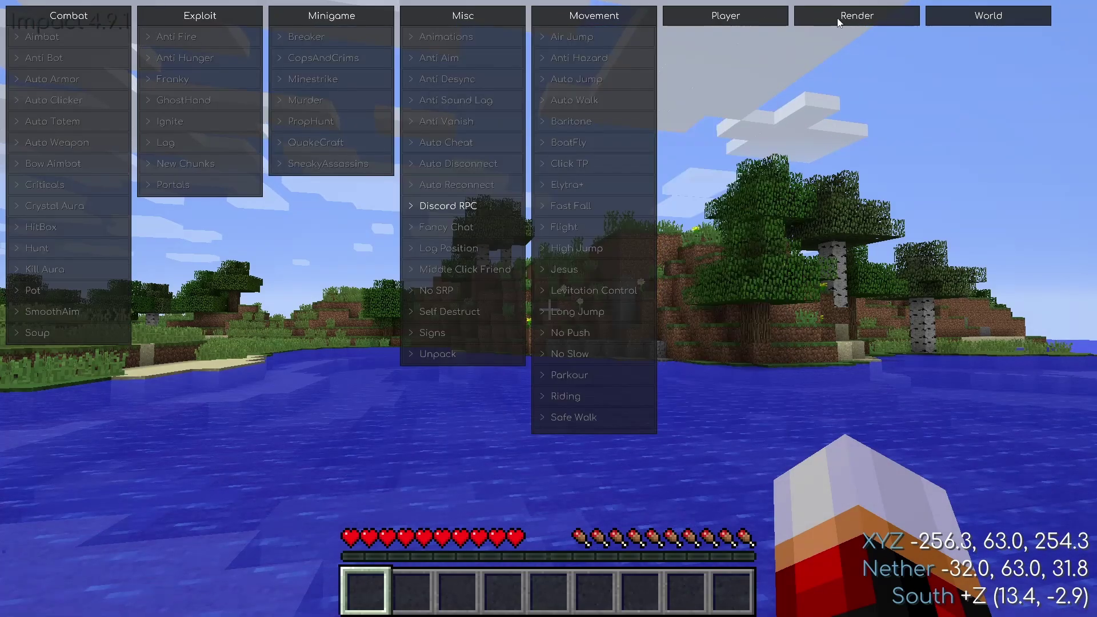
click(858, 15)
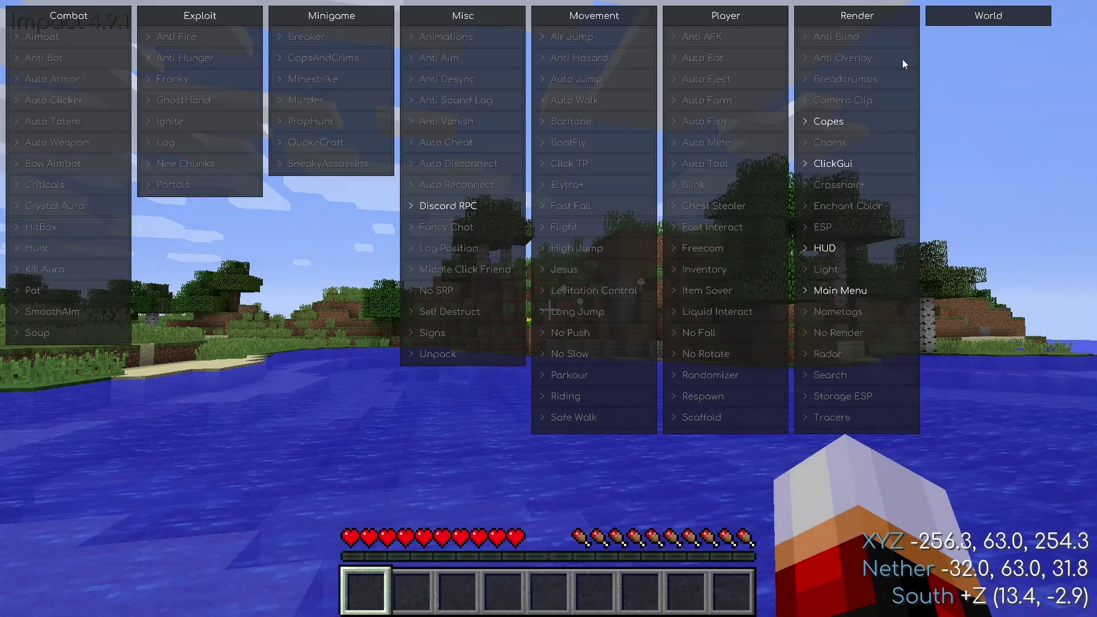
click(961, 16)
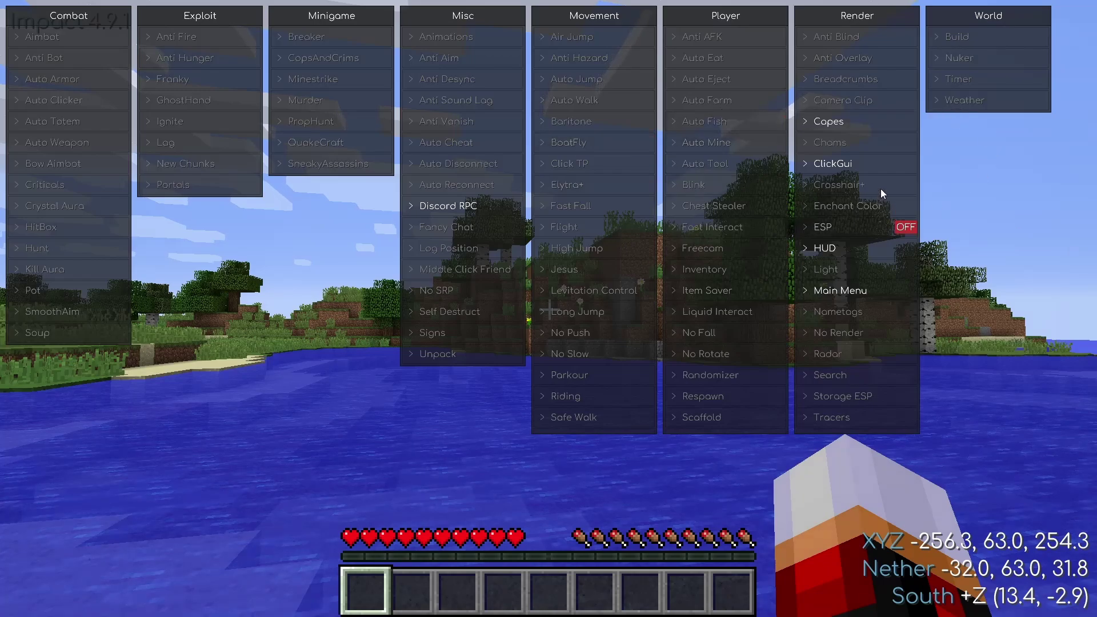